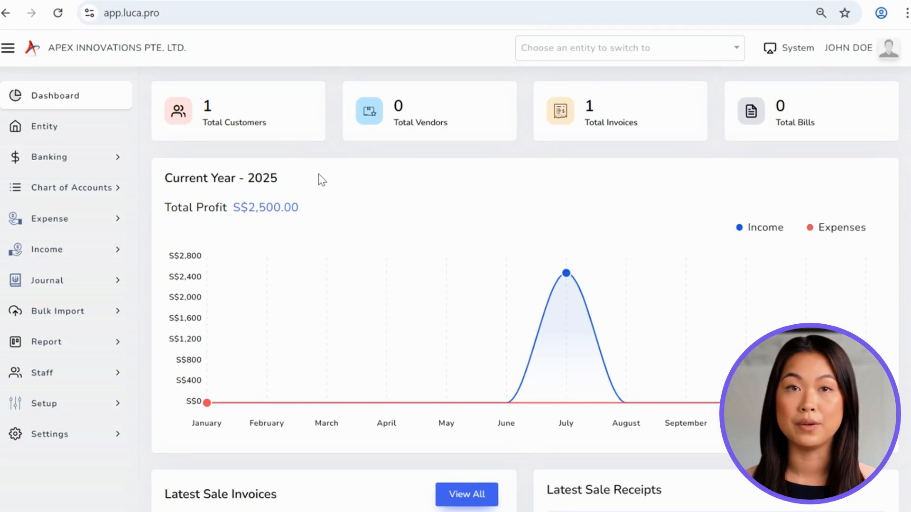
Step: Start a new bill in the expense bills list
{"action": "left_click", "coordinate": [85, 228]}
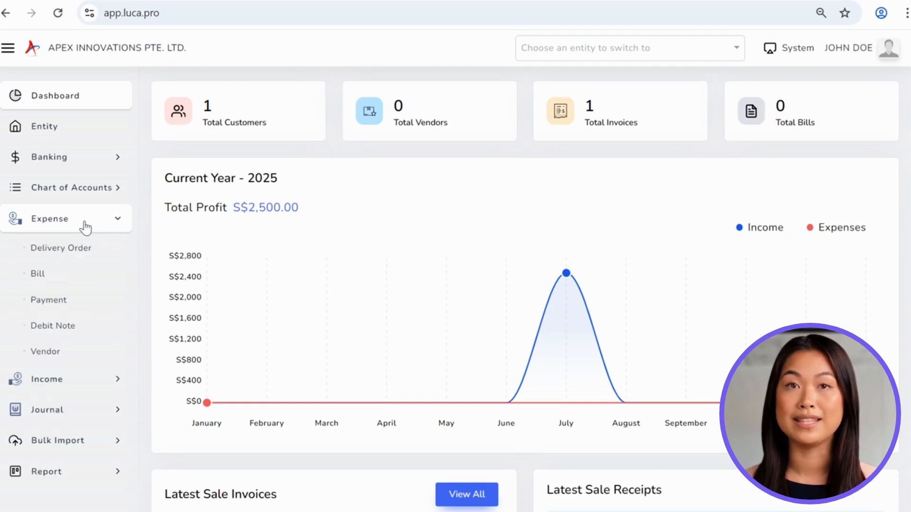
{"action": "left_click", "coordinate": [68, 283]}
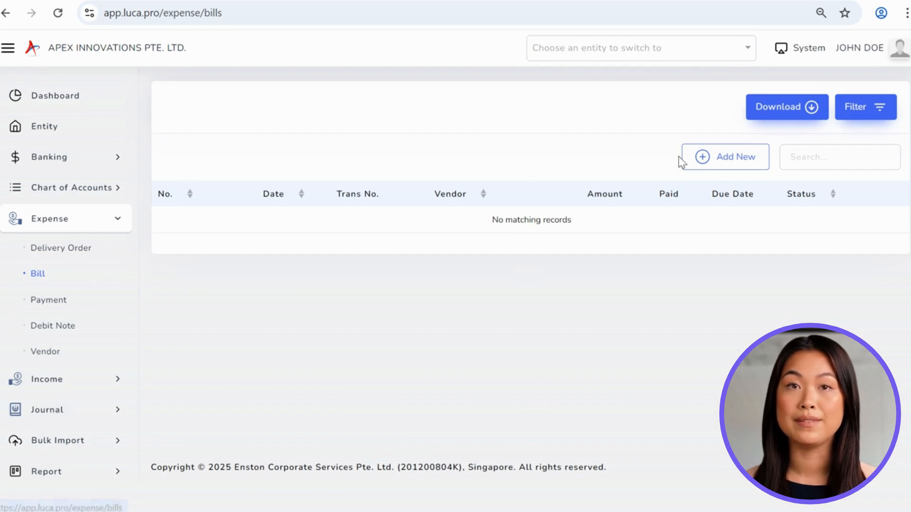
{"action": "left_click", "coordinate": [719, 170]}
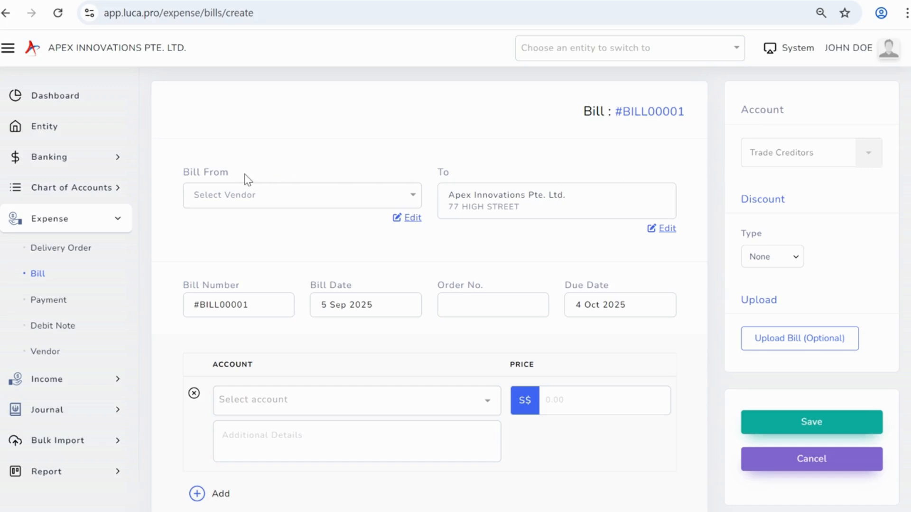
Step: Create and save a new vendor named Apex Properties as the party the bill is from
{"action": "left_click", "coordinate": [245, 195]}
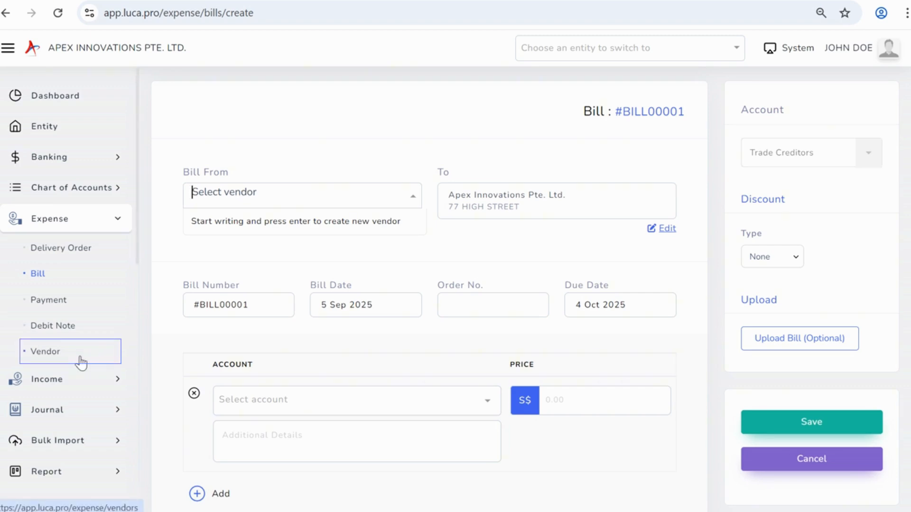
{"action": "type", "text": "A"}
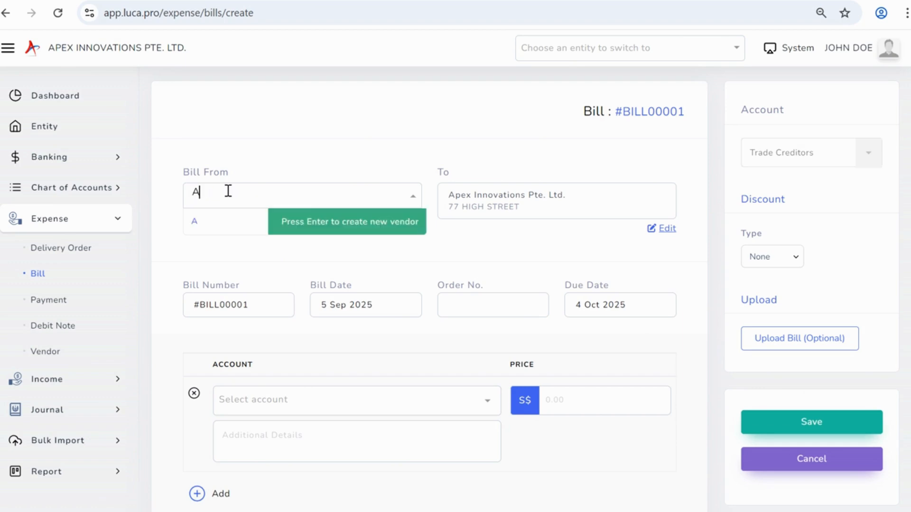
{"action": "type", "text": "pex Properties"}
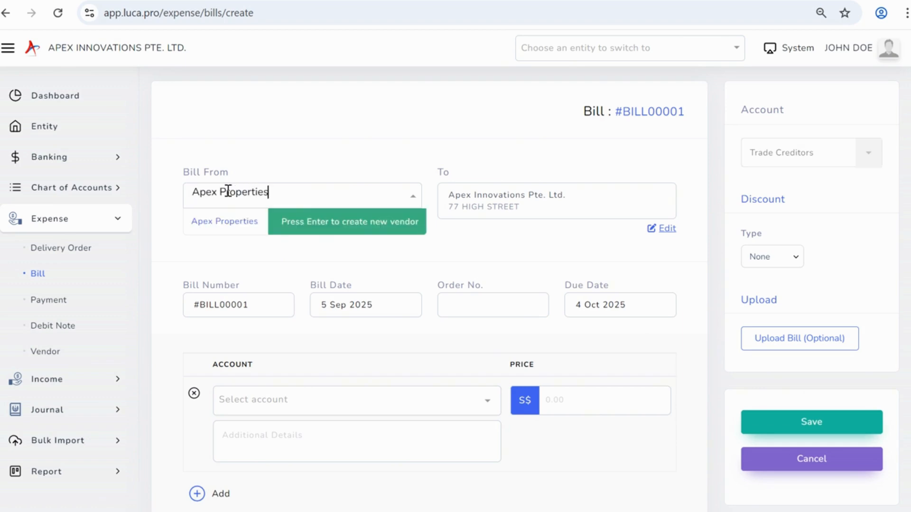
{"action": "key", "text": "Return"}
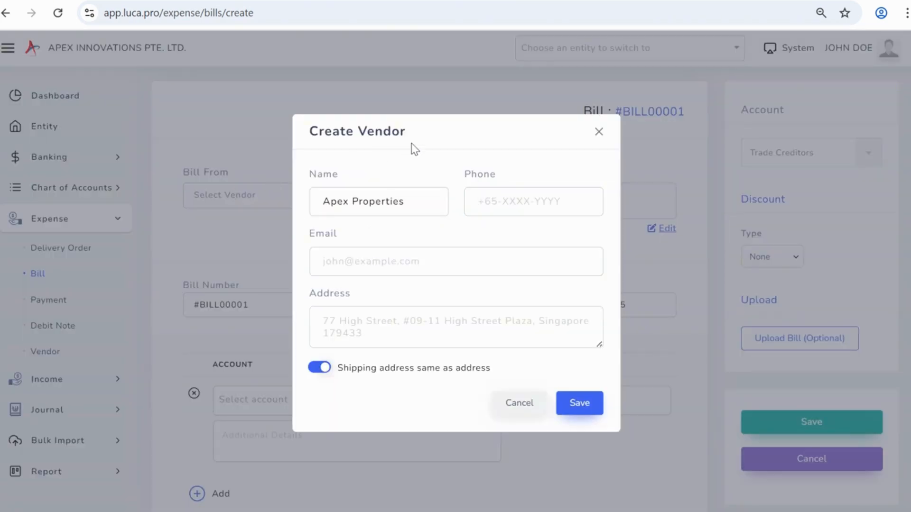
{"action": "left_click", "coordinate": [413, 203]}
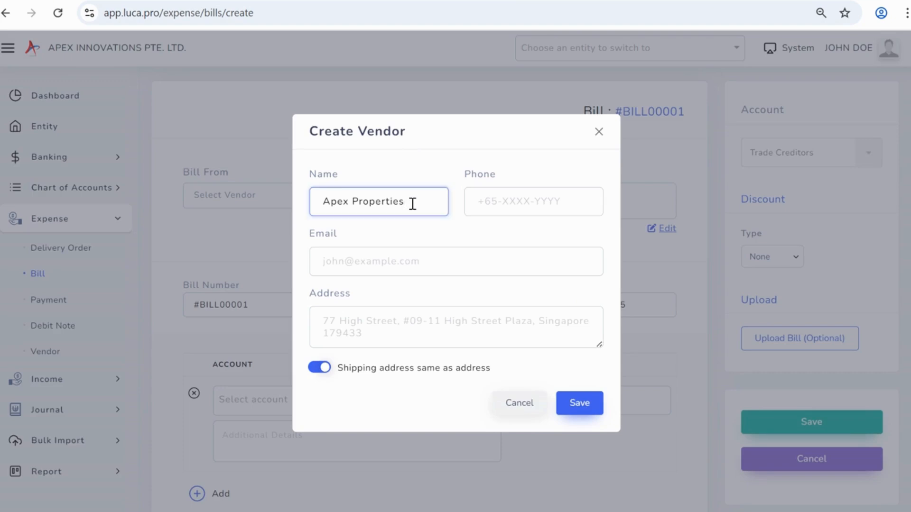
{"action": "left_click", "coordinate": [507, 203]}
{"action": "left_click", "coordinate": [424, 260]}
{"action": "left_click", "coordinate": [410, 327]}
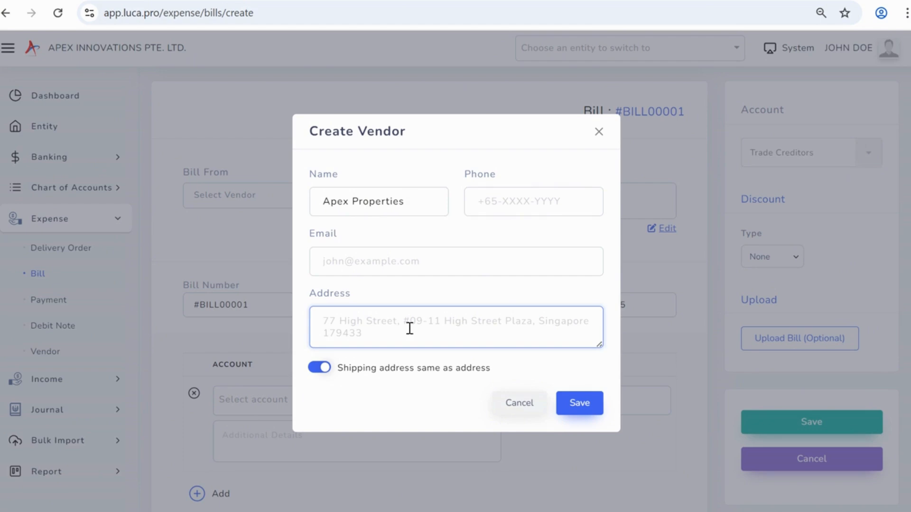
{"action": "left_click", "coordinate": [413, 209]}
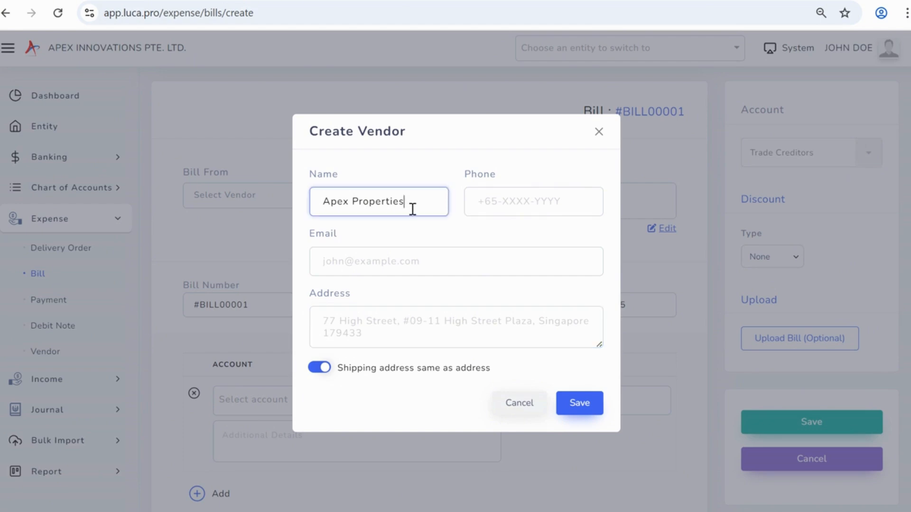
{"action": "left_click", "coordinate": [580, 403]}
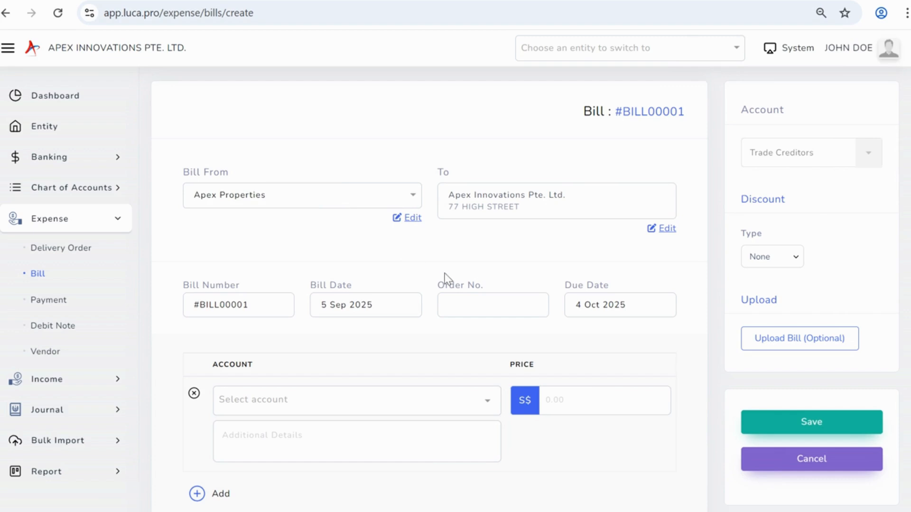
Step: Set the bill date to 1 Sep 2025 and the due date to 30 Sep 2025
{"action": "scroll", "coordinate": [361, 299], "scroll_direction": "down", "scroll_amount": 1}
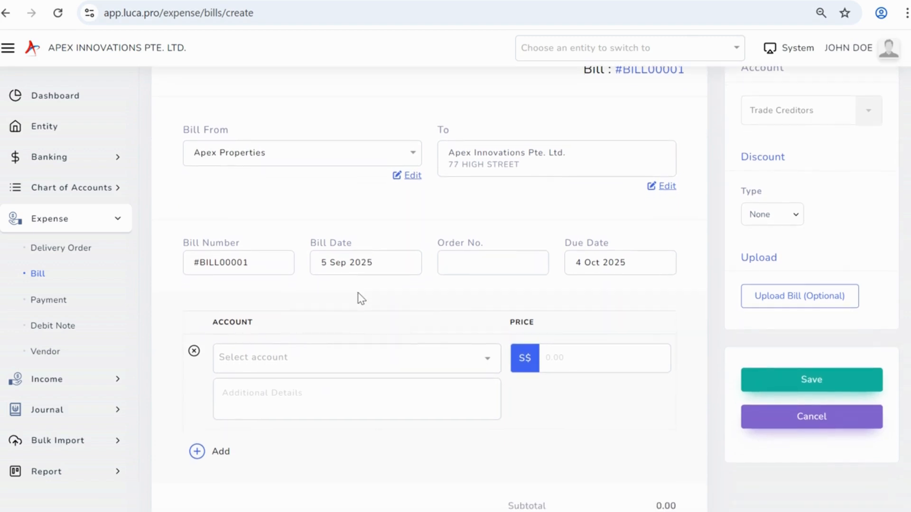
{"action": "left_click", "coordinate": [356, 260]}
{"action": "left_click", "coordinate": [361, 369]}
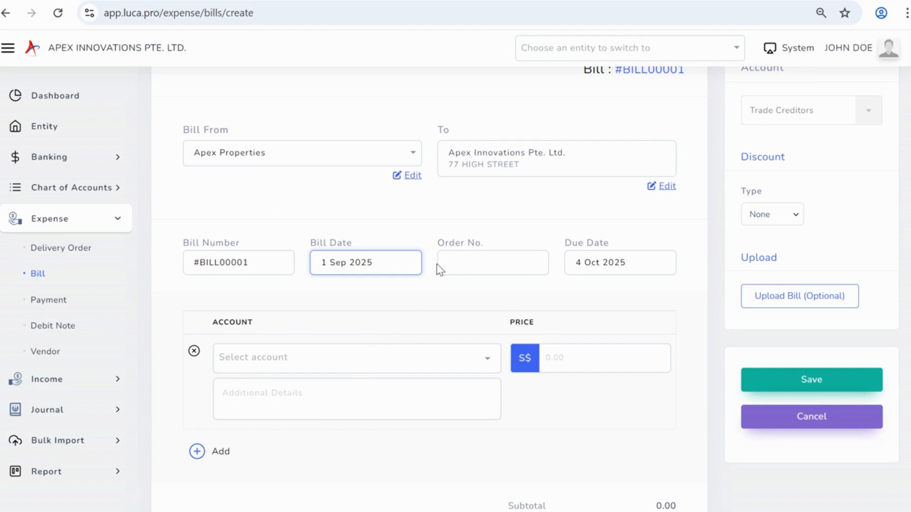
{"action": "left_click", "coordinate": [612, 261]}
{"action": "left_click", "coordinate": [578, 307]}
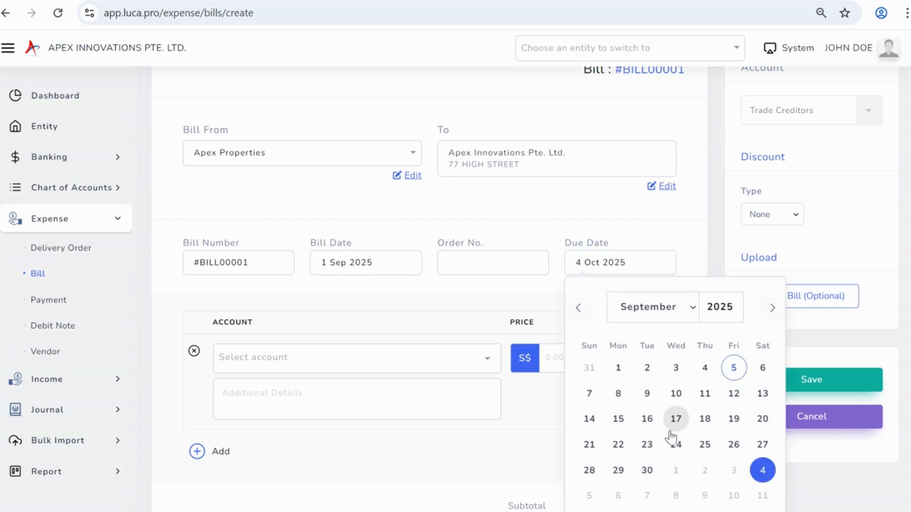
{"action": "left_click", "coordinate": [648, 470]}
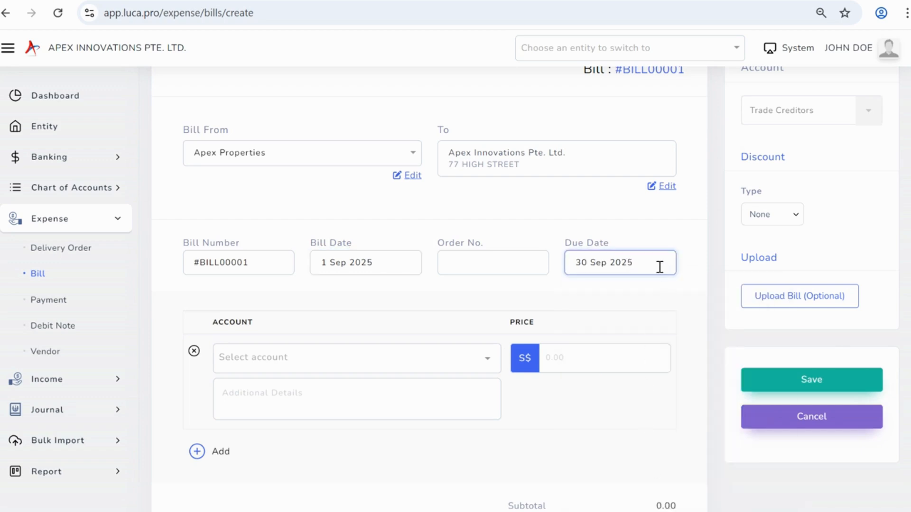
Step: Replace the bill number with INV-APX-0825 and fill in the purchase order number
{"action": "left_click", "coordinate": [264, 261]}
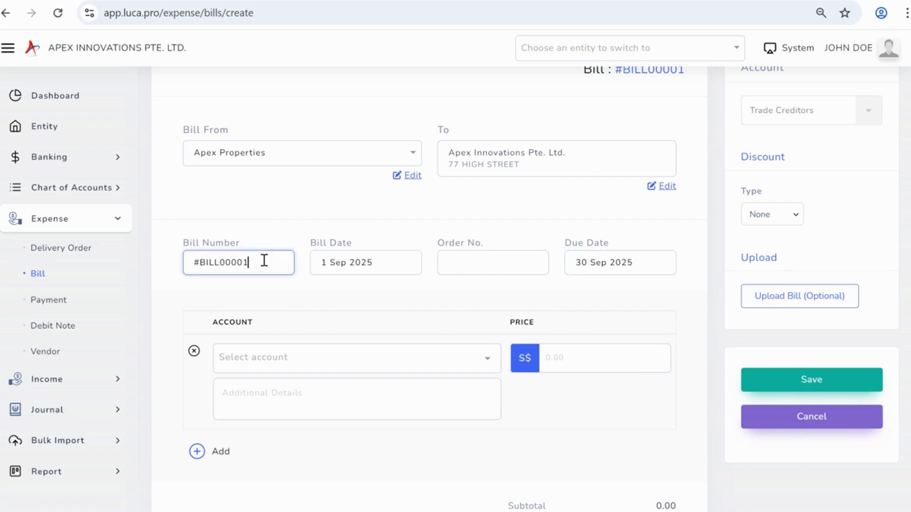
{"action": "left_click_drag", "start_coordinate": [264, 261], "coordinate": [177, 272]}
{"action": "type", "text": "INV-APX"}
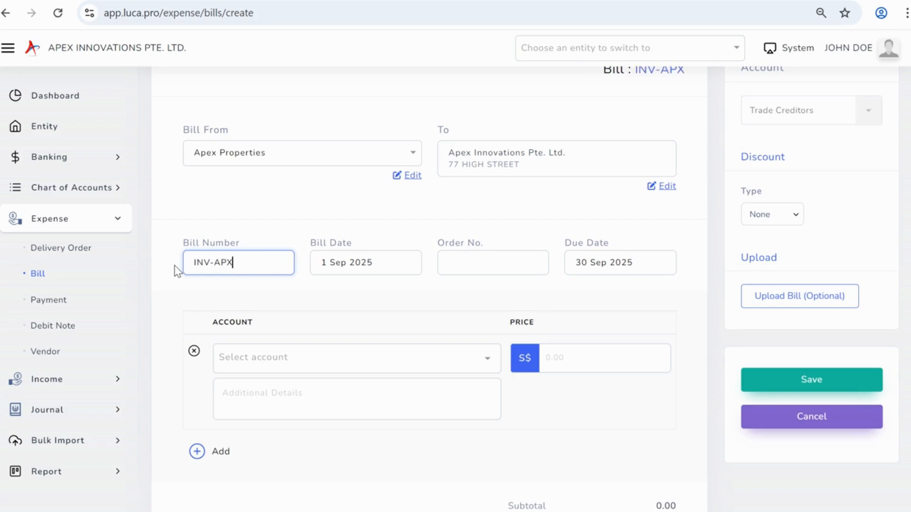
{"action": "type", "text": "-0825"}
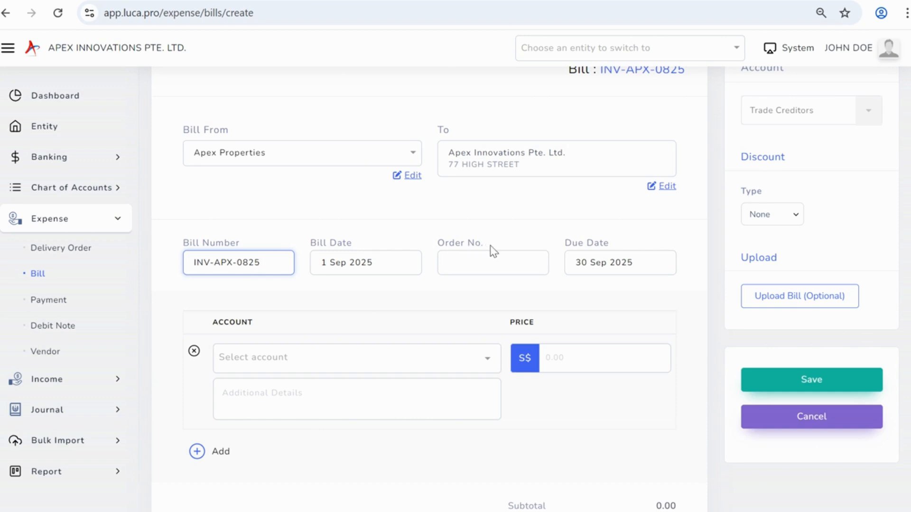
{"action": "left_click", "coordinate": [485, 261]}
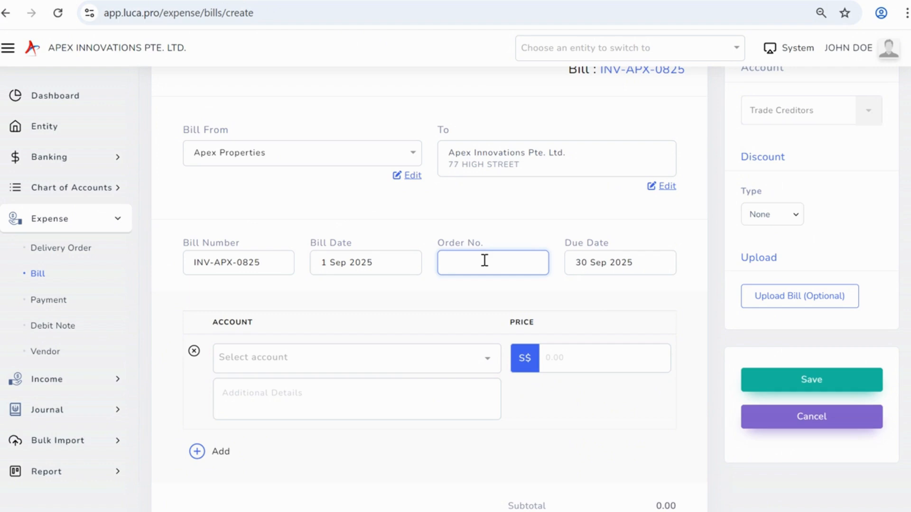
{"action": "type", "text": "PO-1158"}
Step: Assign the bill line to the Rental account at a price of S$3,000 and save the bill
{"action": "scroll", "coordinate": [508, 265], "scroll_direction": "down", "scroll_amount": 2}
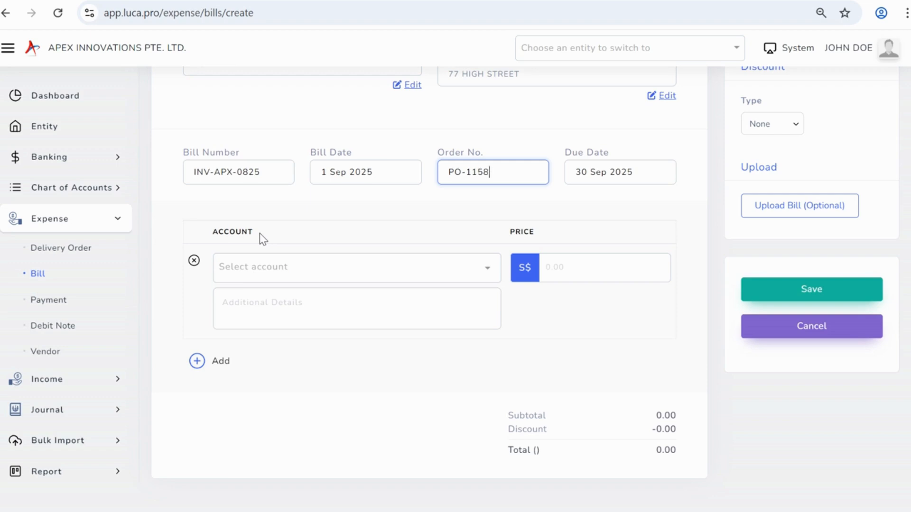
{"action": "left_click", "coordinate": [262, 263]}
{"action": "type", "text": "ren"}
{"action": "left_click", "coordinate": [268, 338]}
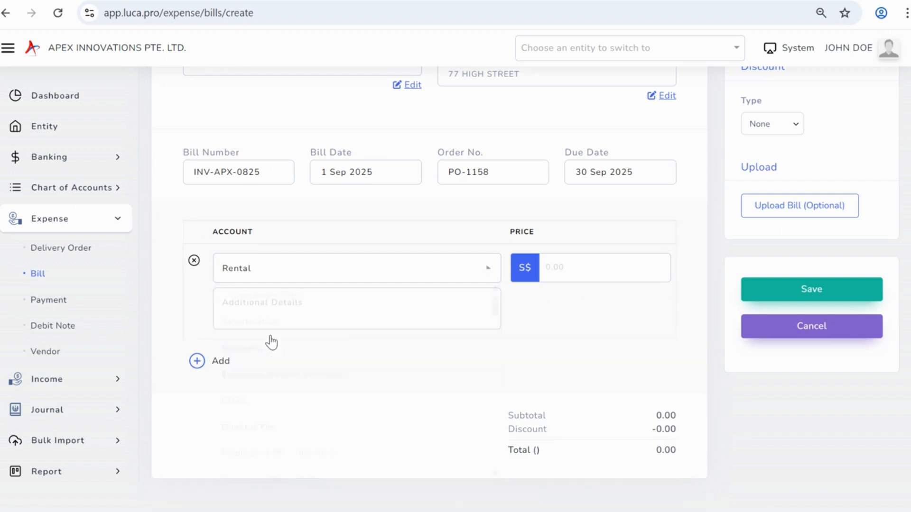
{"action": "left_click", "coordinate": [573, 267]}
{"action": "type", "text": "3000"}
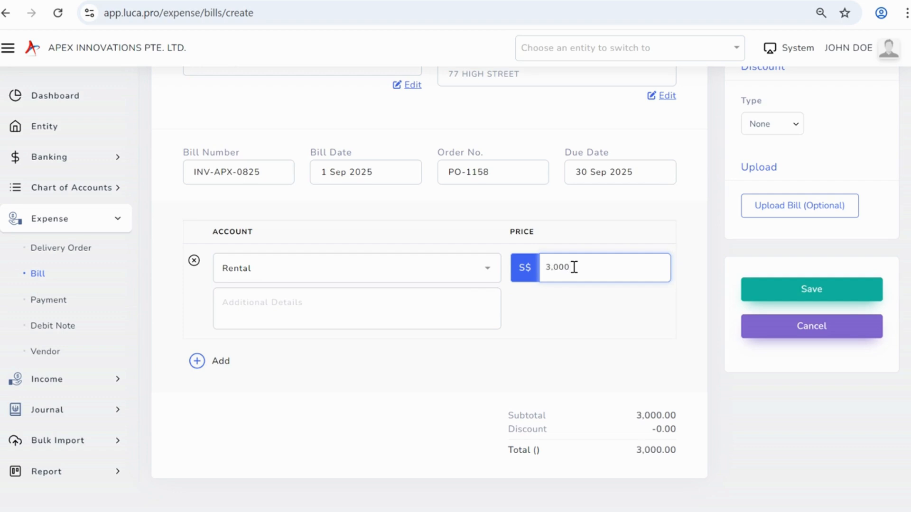
{"action": "scroll", "coordinate": [573, 267], "scroll_direction": "up", "scroll_amount": 3}
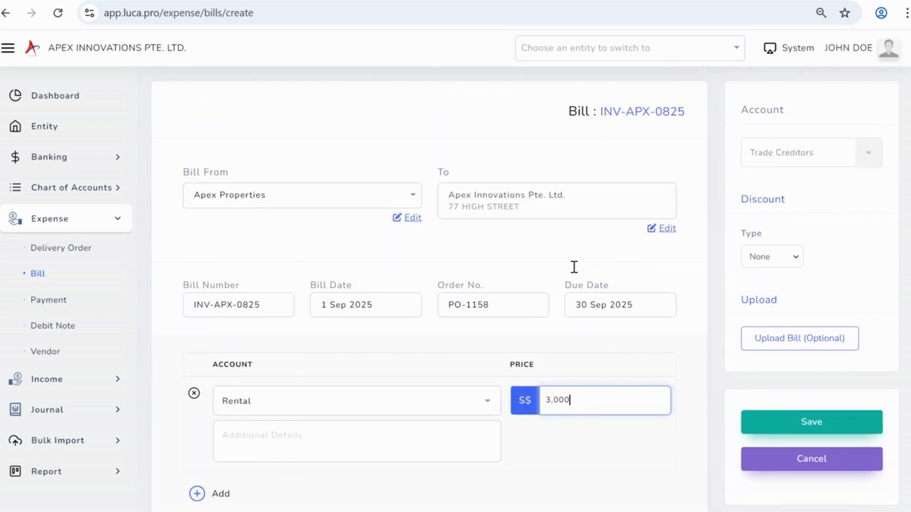
{"action": "left_click", "coordinate": [841, 435]}
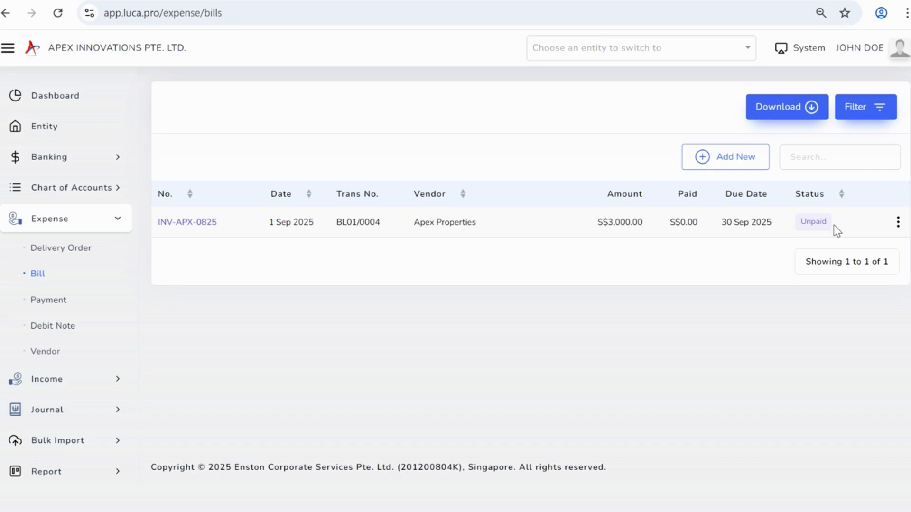
Step: Check the rental expense in the Profit & Loss report and the Trade Creditors amount in the Balance Sheet
{"action": "scroll", "coordinate": [62, 416], "scroll_direction": "down", "scroll_amount": 2}
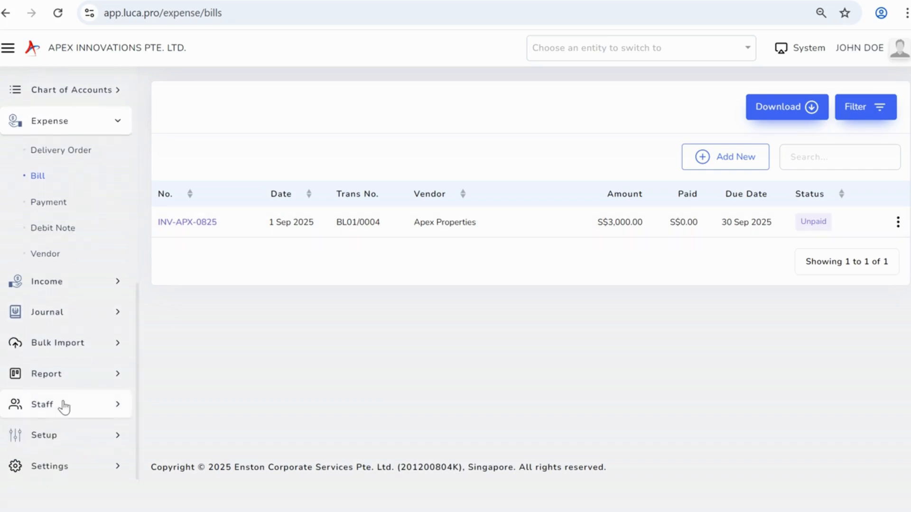
{"action": "left_click", "coordinate": [78, 380]}
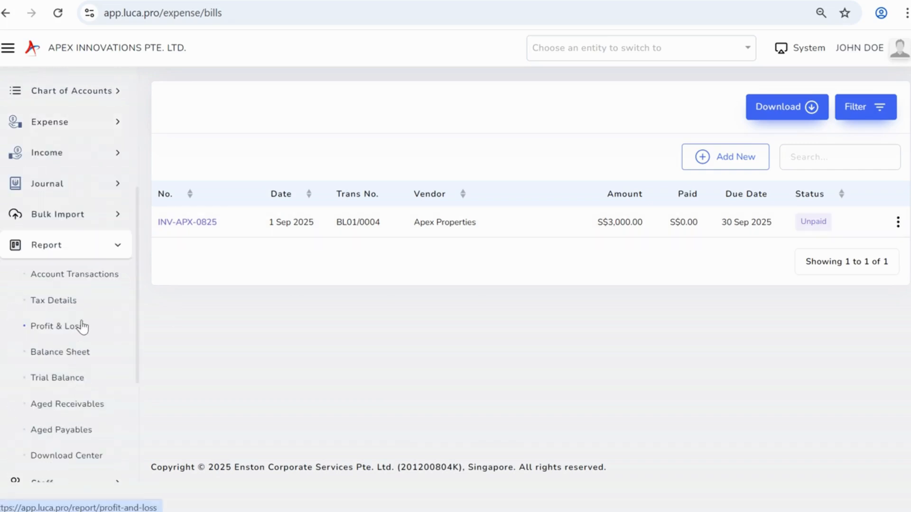
{"action": "left_click", "coordinate": [82, 326]}
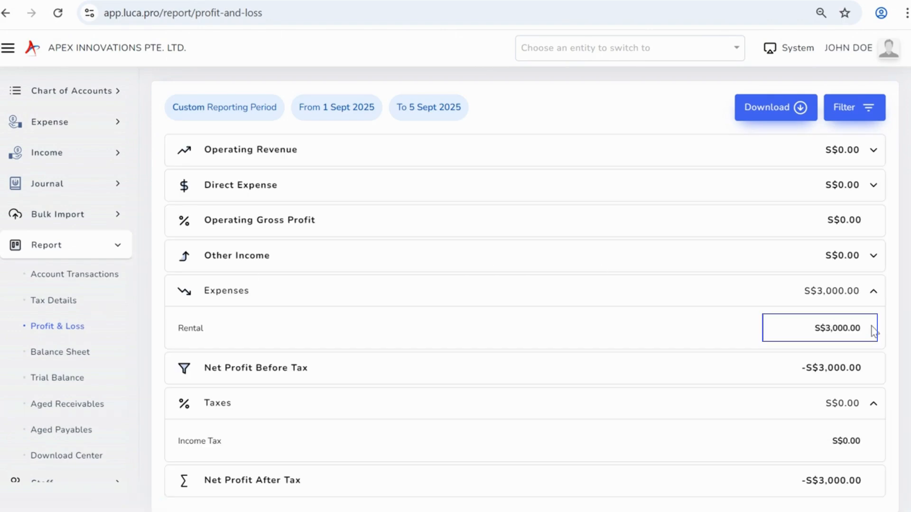
{"action": "left_click", "coordinate": [79, 352]}
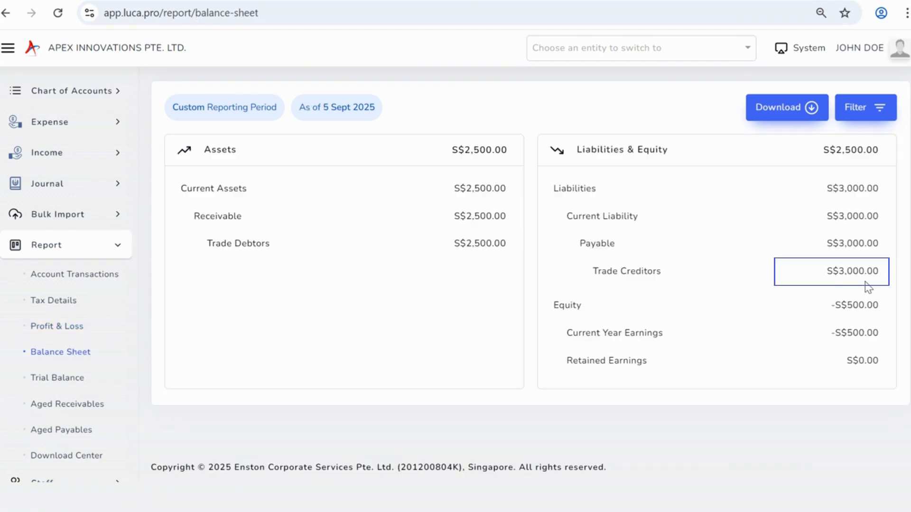
Step: Examine the bill's Rental debit and Trade Creditors credit in the Account Transactions report
{"action": "left_click", "coordinate": [100, 286]}
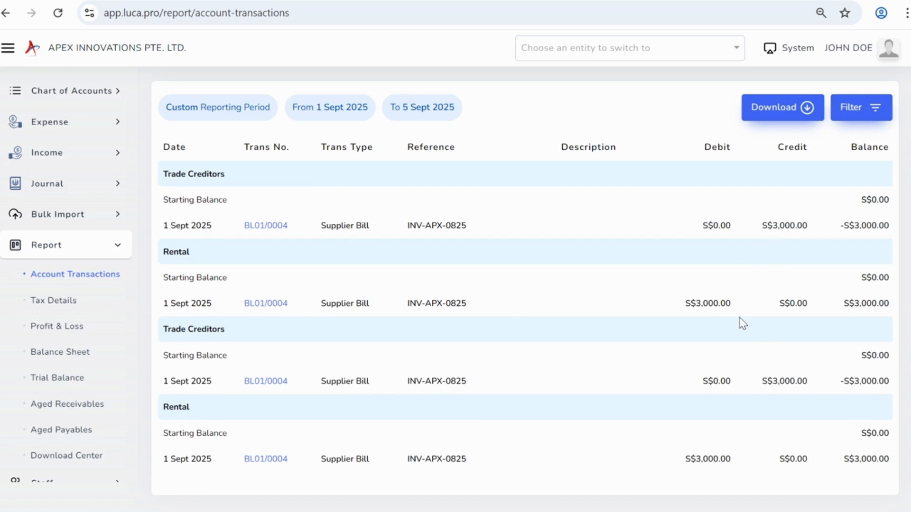
{"action": "left_click", "coordinate": [732, 305]}
{"action": "left_click", "coordinate": [802, 227]}
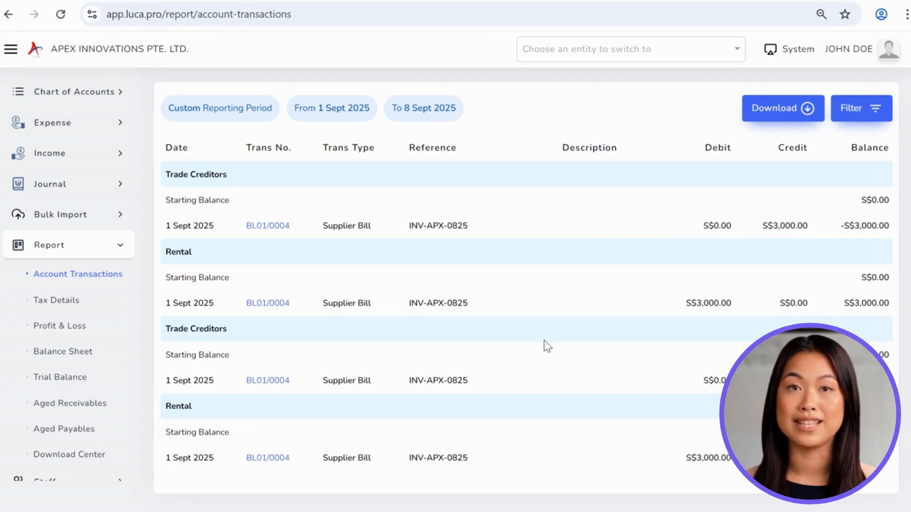
Step: Create a payment method named UOB linked to the UOB Bank account and save it
{"action": "scroll", "coordinate": [16, 407], "scroll_direction": "down", "scroll_amount": 2}
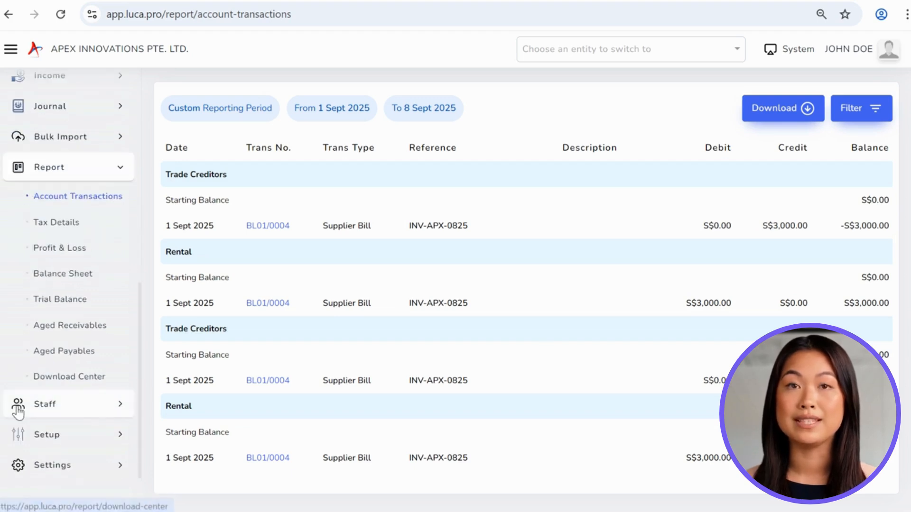
{"action": "left_click", "coordinate": [34, 437]}
{"action": "scroll", "coordinate": [36, 442], "scroll_direction": "up", "scroll_amount": 1}
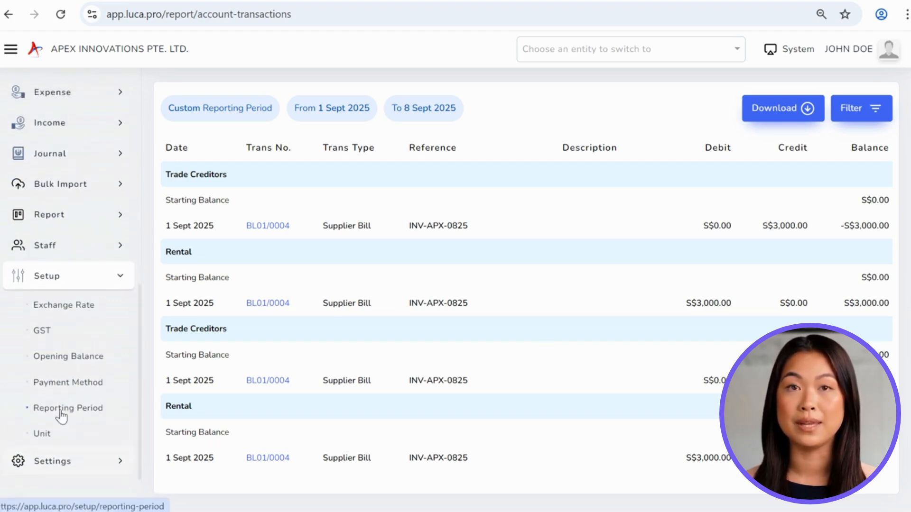
{"action": "left_click", "coordinate": [108, 393]}
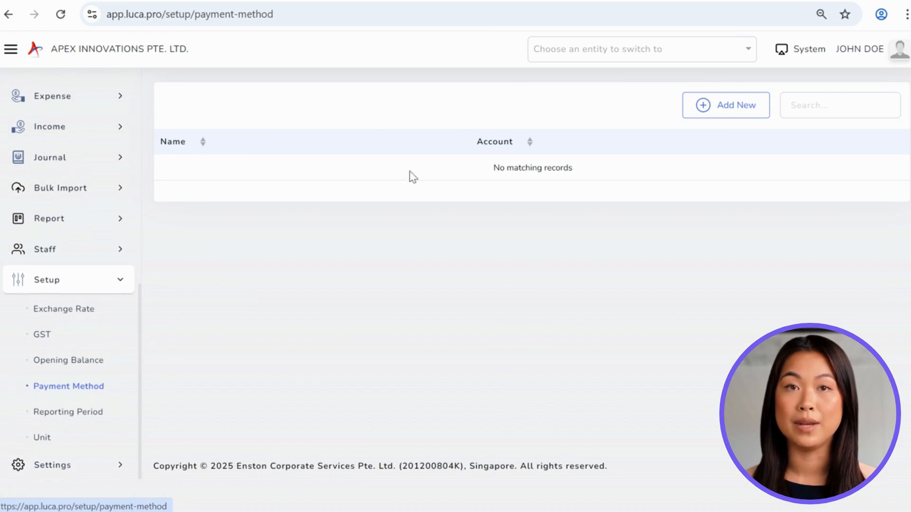
{"action": "left_click", "coordinate": [742, 109]}
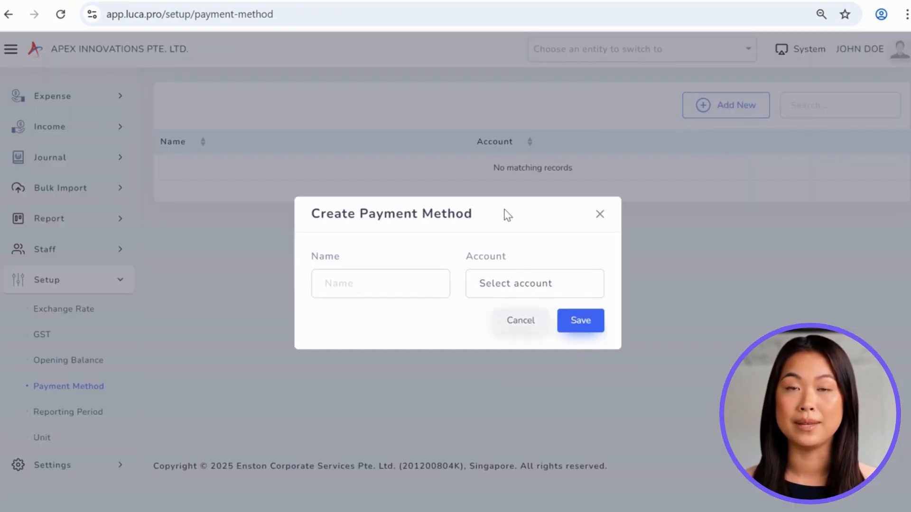
{"action": "left_click", "coordinate": [412, 286]}
{"action": "type", "text": "UOB"}
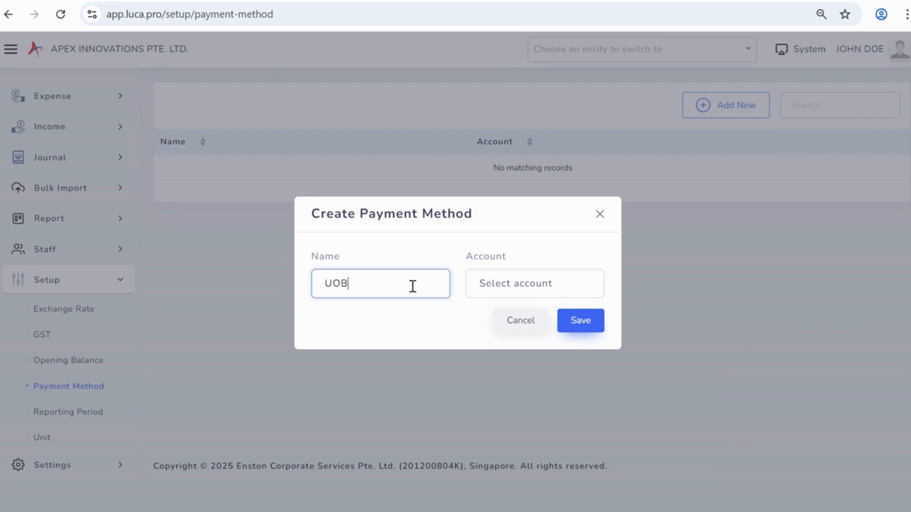
{"action": "left_click", "coordinate": [528, 289]}
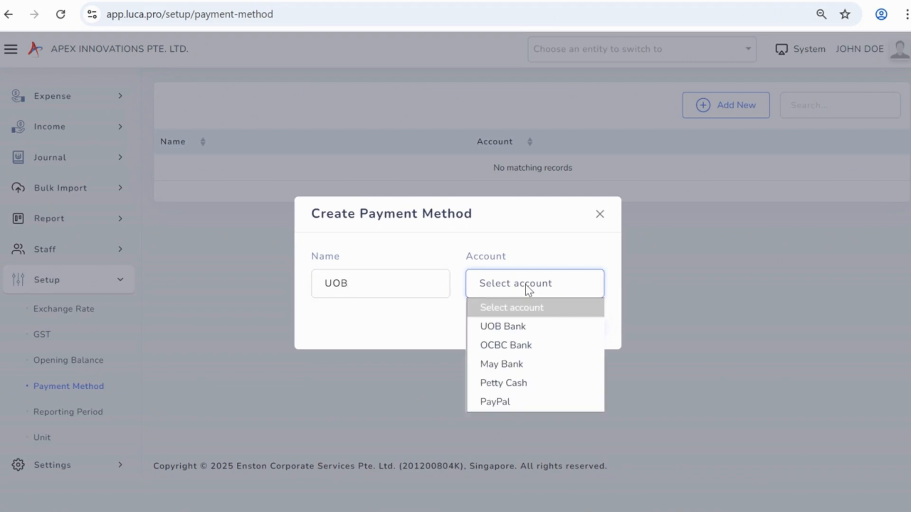
{"action": "left_click", "coordinate": [565, 328]}
{"action": "left_click", "coordinate": [587, 326]}
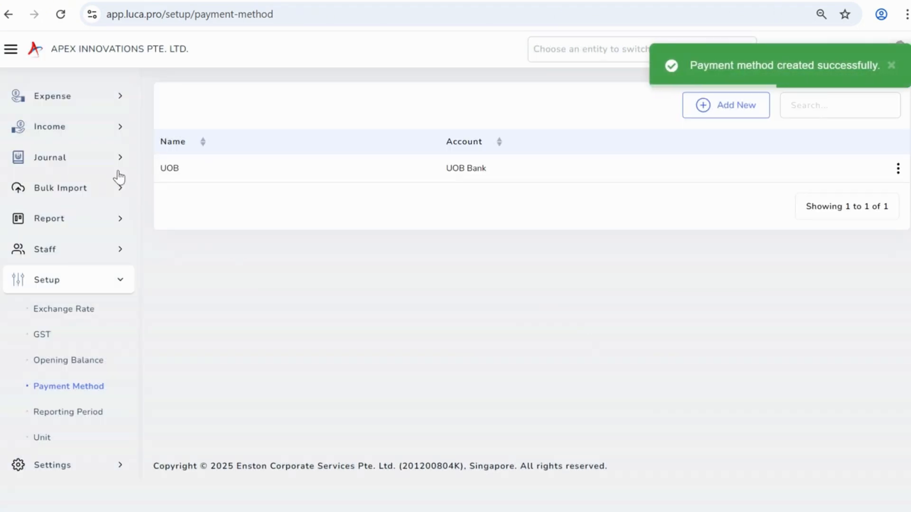
Step: Start adding a payment to the unpaid Apex Properties bill INV-APX-0825 in the expense bills
{"action": "left_click", "coordinate": [96, 108]}
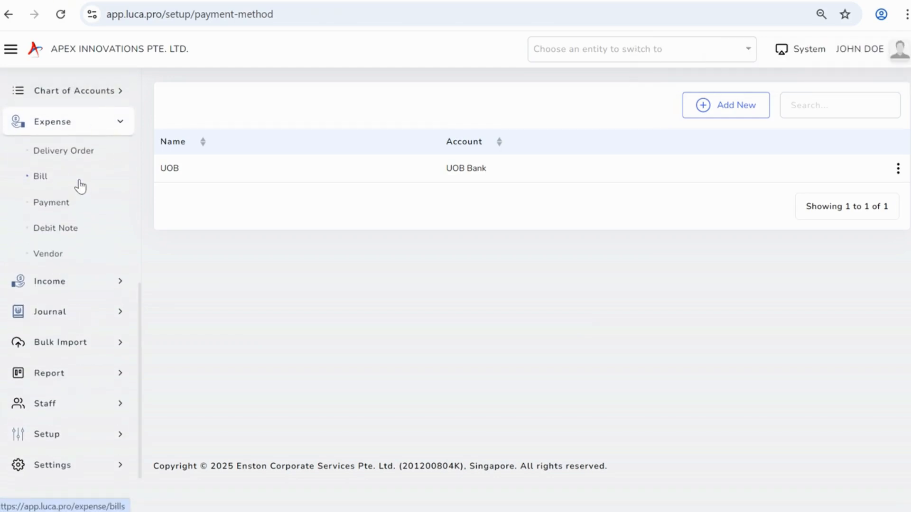
{"action": "left_click", "coordinate": [80, 186]}
{"action": "scroll", "coordinate": [81, 186], "scroll_direction": "up", "scroll_amount": 1}
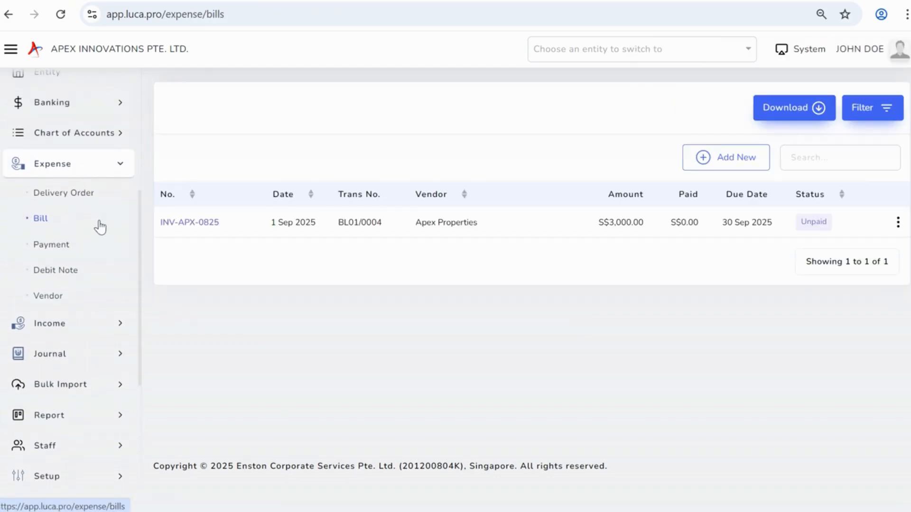
{"action": "left_click", "coordinate": [898, 223]}
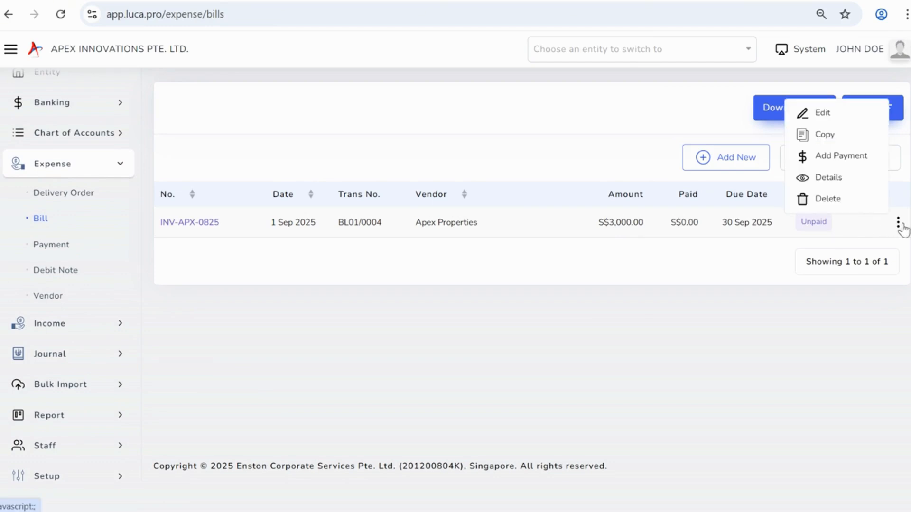
{"action": "left_click", "coordinate": [878, 157]}
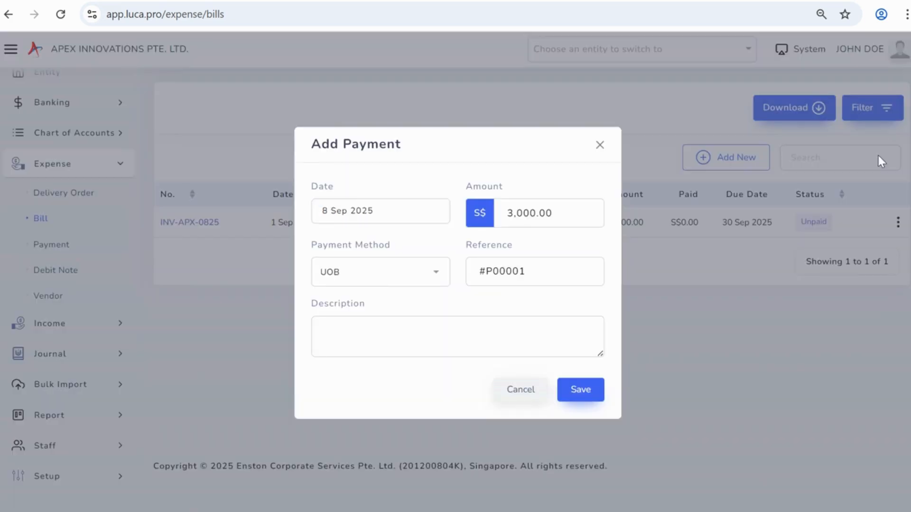
Step: Date the S$3,000 payment 2 Sep 2025, select UOB as the payment method and save it
{"action": "left_click", "coordinate": [419, 210]}
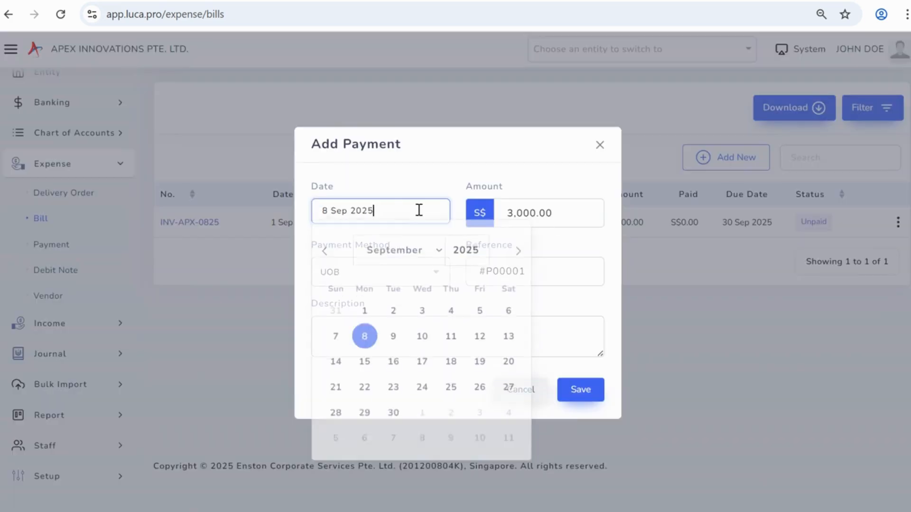
{"action": "left_click", "coordinate": [394, 317]}
{"action": "left_click", "coordinate": [562, 213]}
{"action": "left_click", "coordinate": [383, 281]}
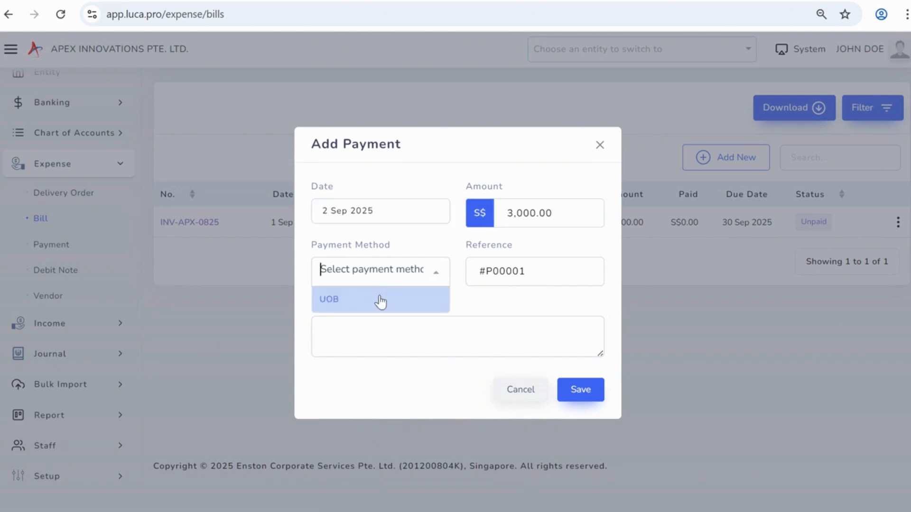
{"action": "left_click", "coordinate": [380, 302]}
{"action": "left_click", "coordinate": [549, 271]}
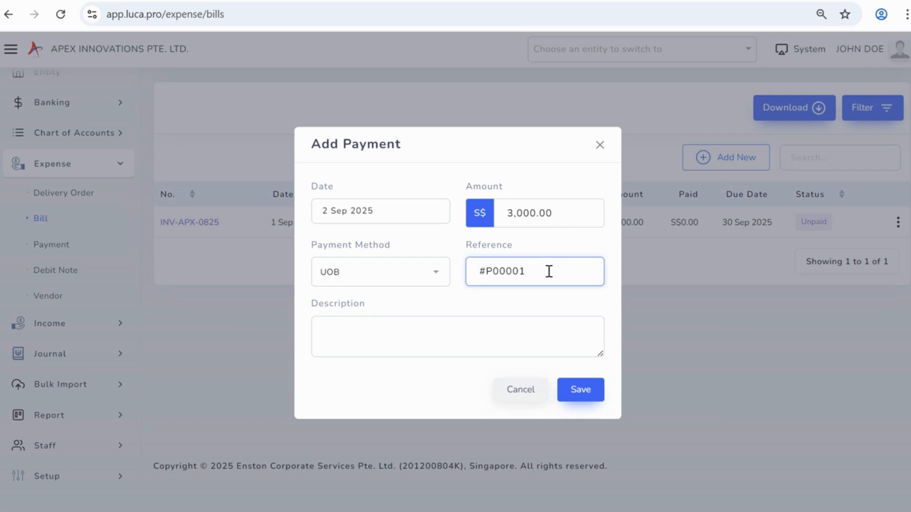
{"action": "left_click", "coordinate": [499, 324]}
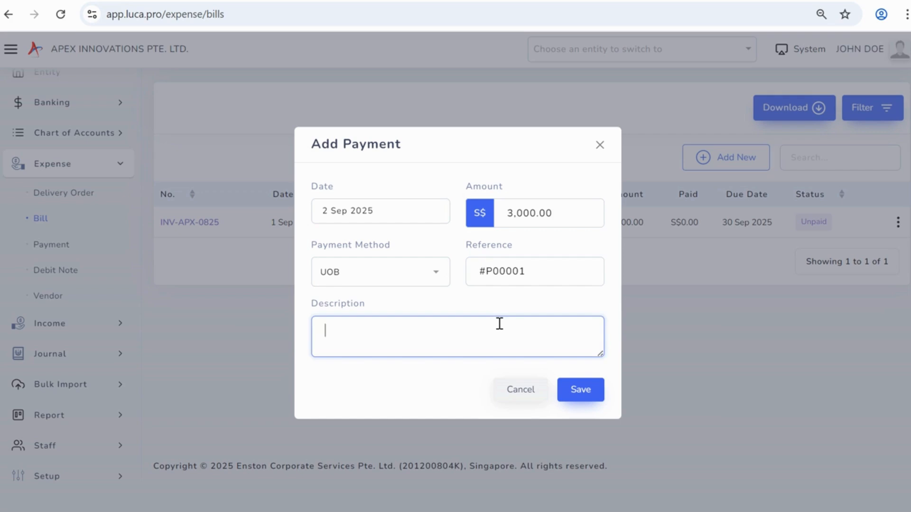
{"action": "left_click", "coordinate": [586, 396]}
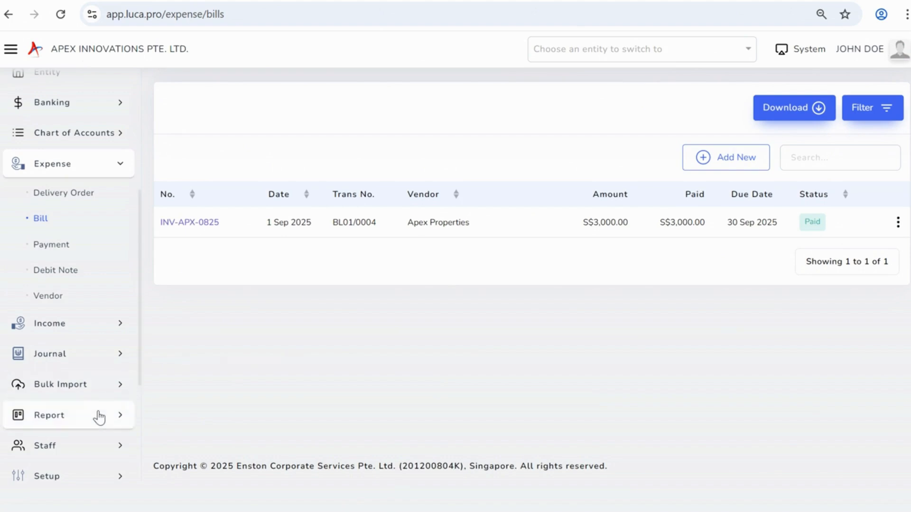
Step: Open the Account Transactions report to check the entries for the bill payment
{"action": "left_click", "coordinate": [99, 417]}
{"action": "left_click", "coordinate": [109, 322]}
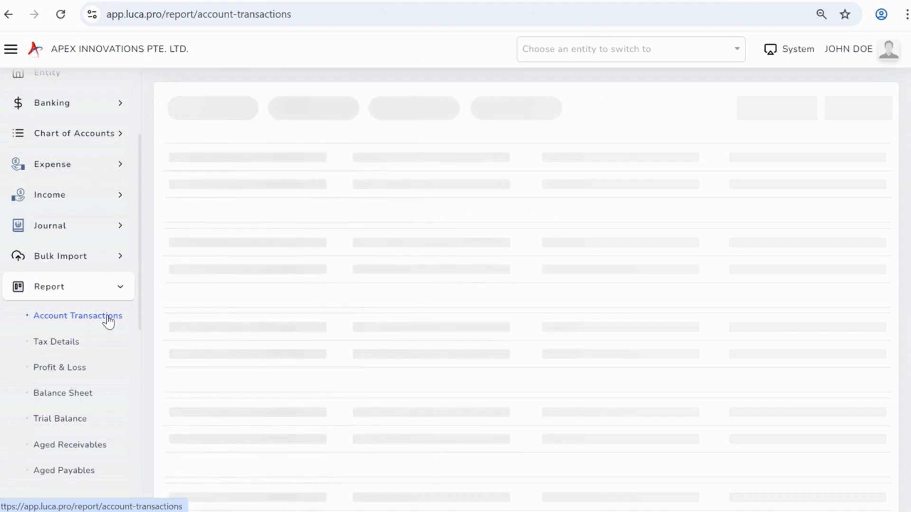